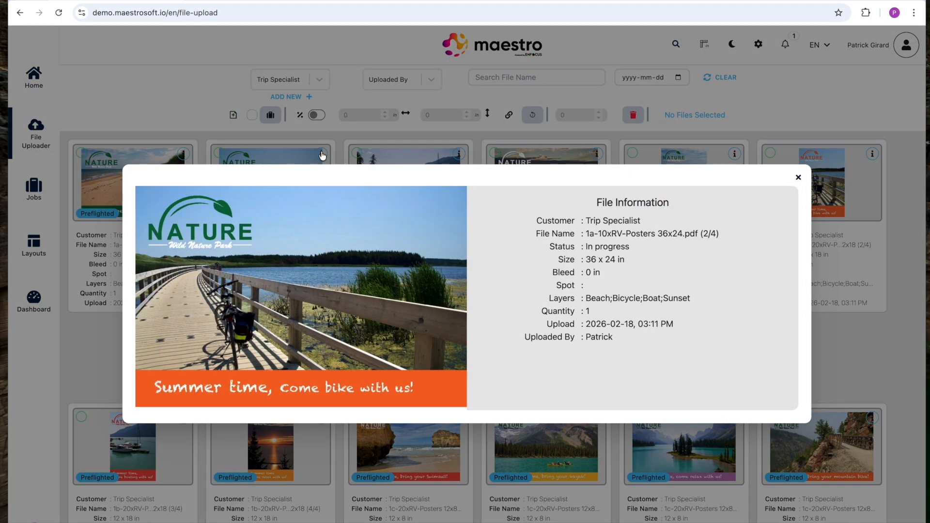
# Check the size, bleed and spot information of the second 36x24 poster file, then close its file information
pyautogui.moveTo(586, 260); pyautogui.dragTo(614, 260)
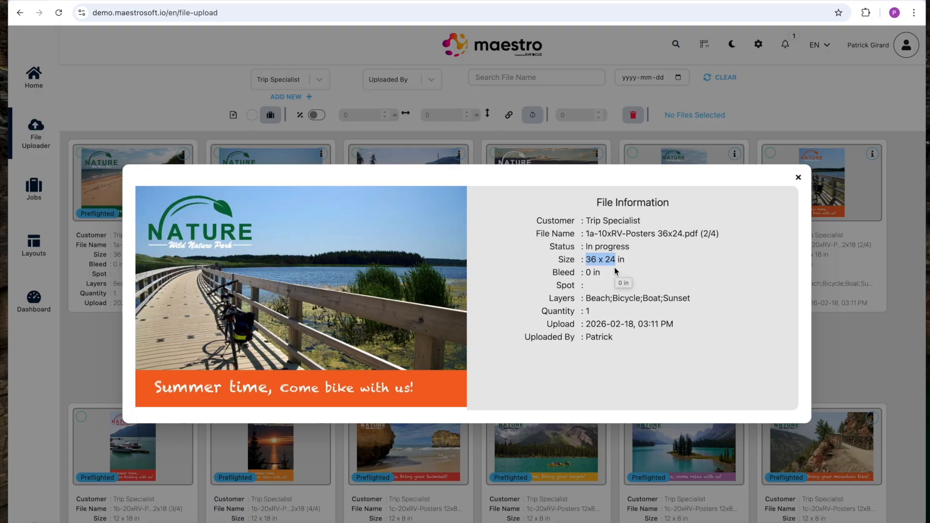
pyautogui.doubleClick(588, 272)
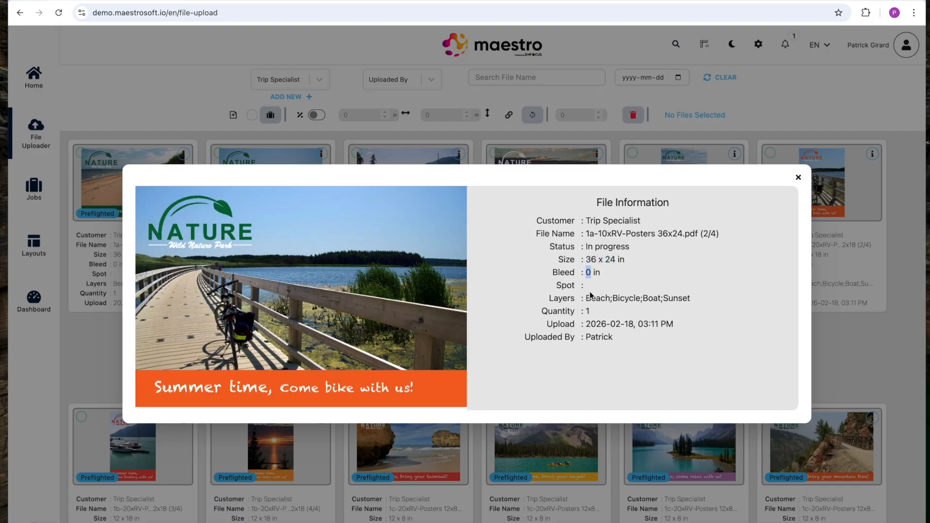
pyautogui.click(592, 291)
pyautogui.click(798, 178)
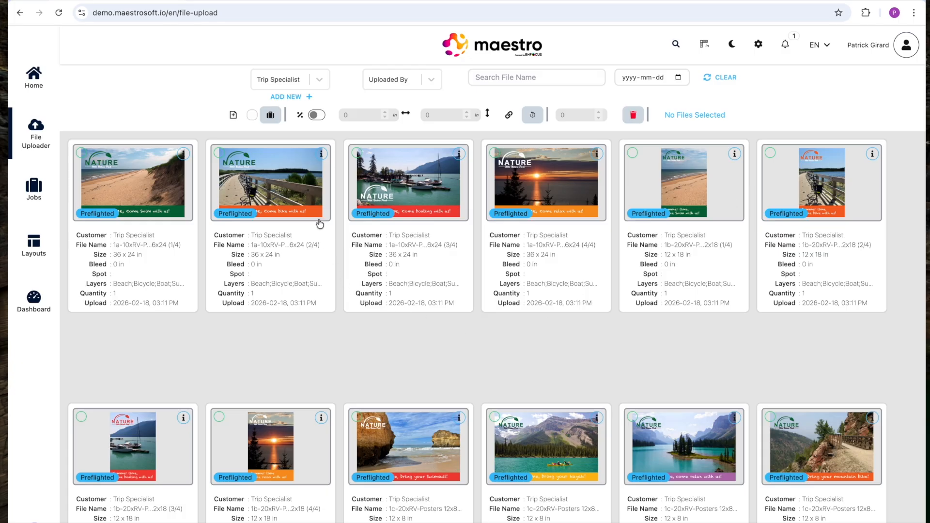
# Create a job from all uploaded files and apply the template "11-Poster, add bleed, round corner, 4 holes"
pyautogui.click(251, 116)
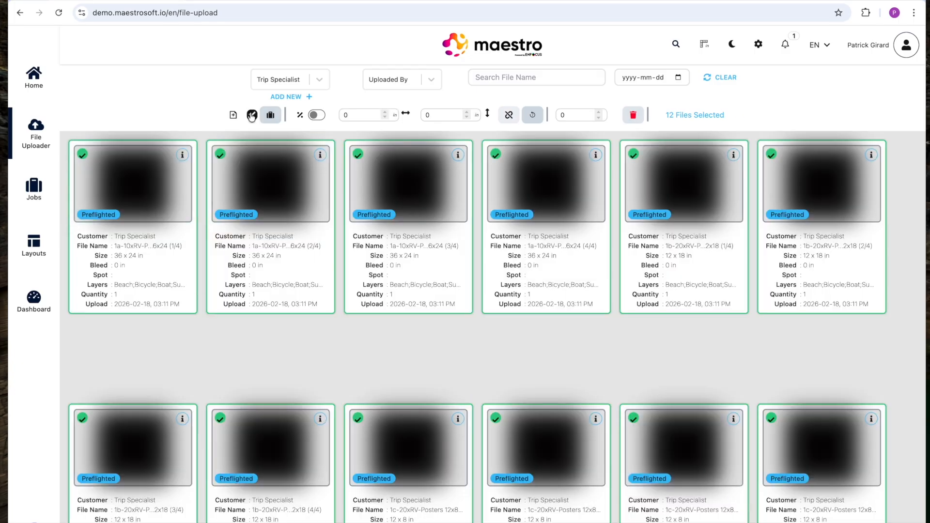
pyautogui.click(270, 116)
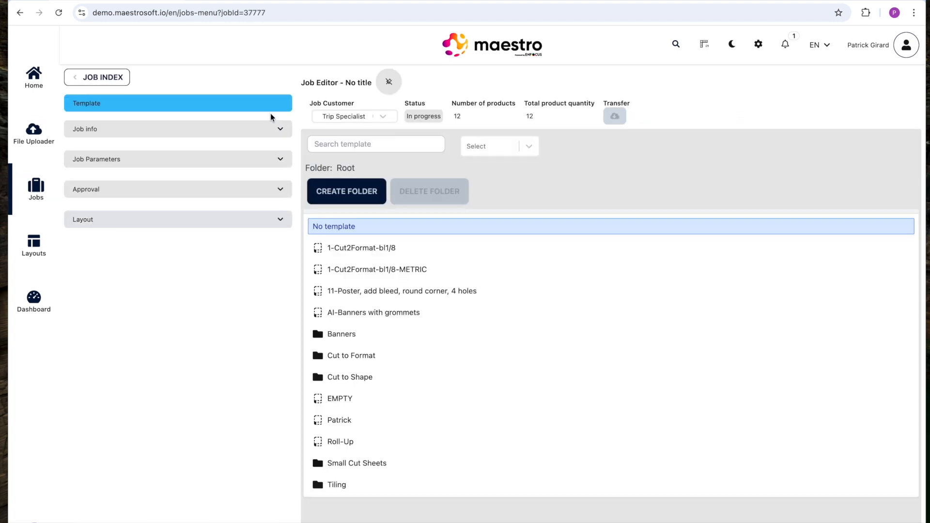
pyautogui.click(358, 293)
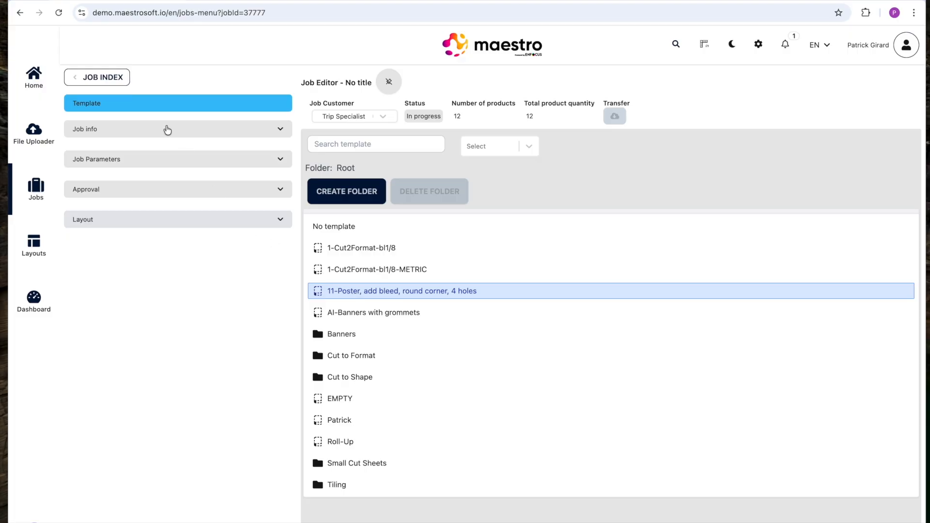
# Name the job "45678 posters" in the job info
pyautogui.click(167, 130)
pyautogui.click(155, 180)
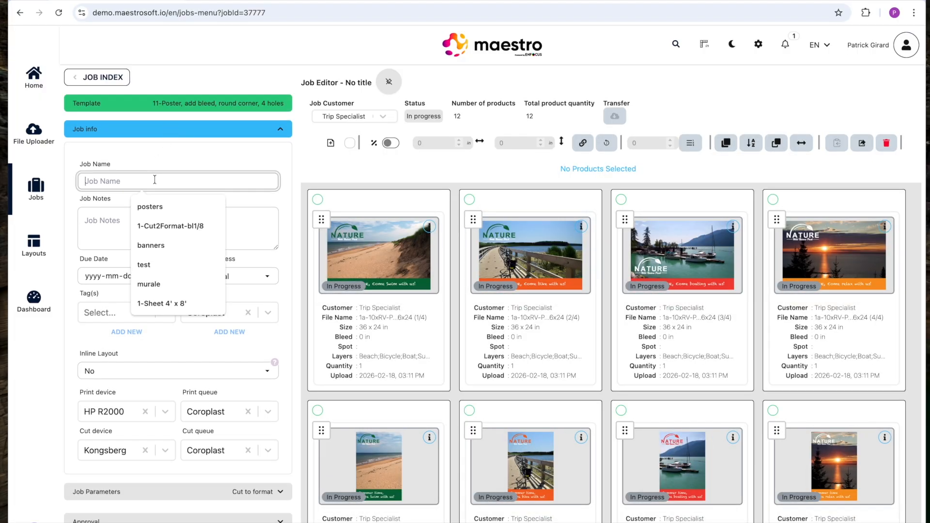
pyautogui.write('45678 posters')
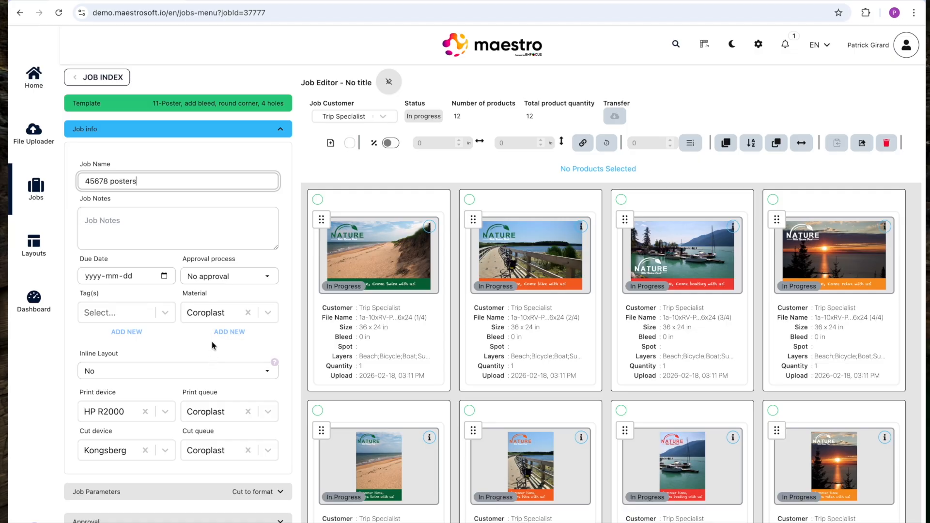
# Review the job parameters for bleed, corners and holes, including the available bleed adjustment options
pyautogui.click(188, 493)
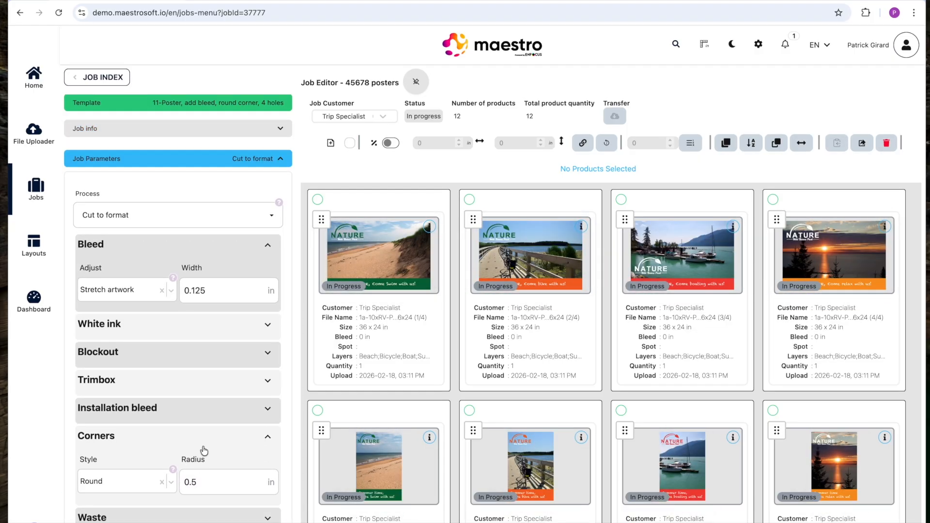
pyautogui.scroll(-3, 228, 390)
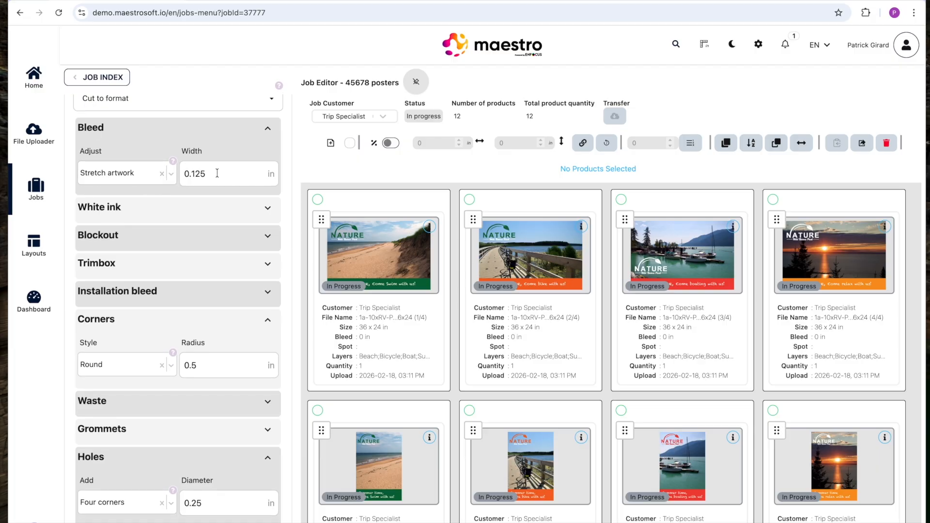
pyautogui.click(171, 175)
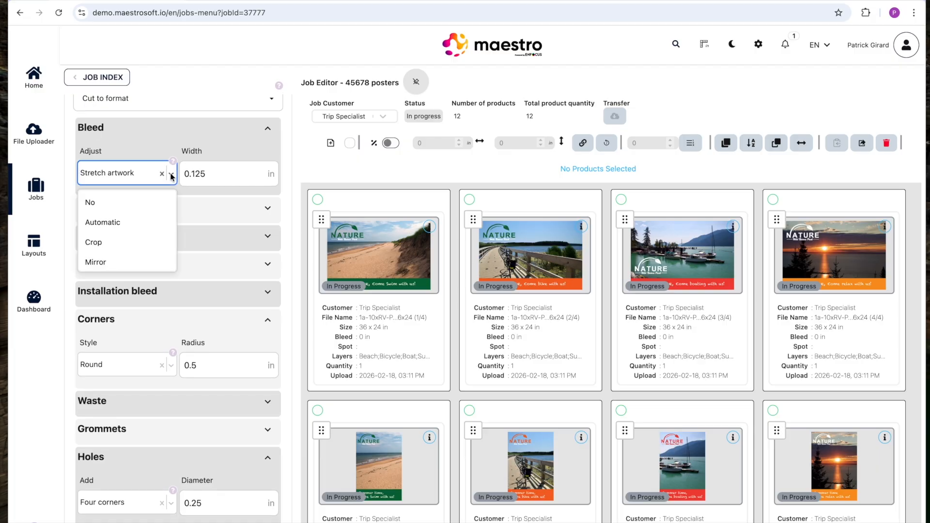
pyautogui.click(171, 175)
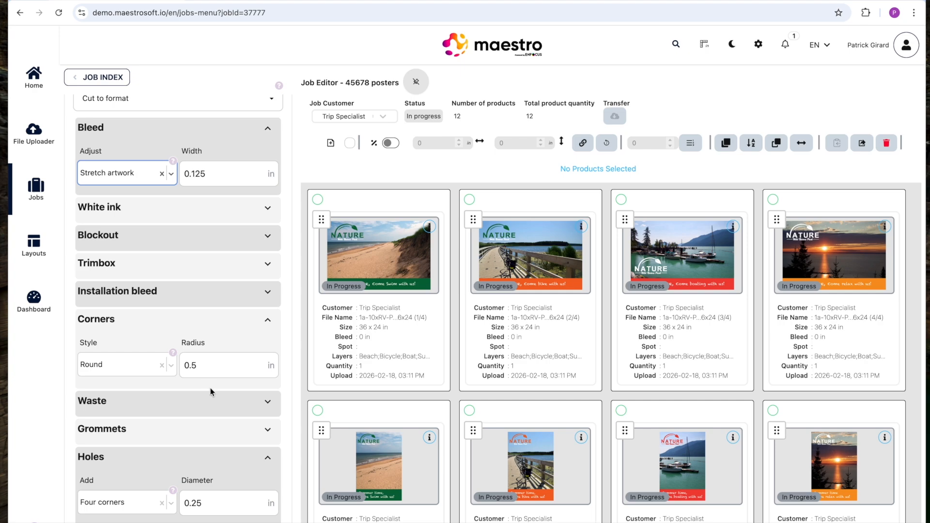
pyautogui.scroll(-3, 228, 397)
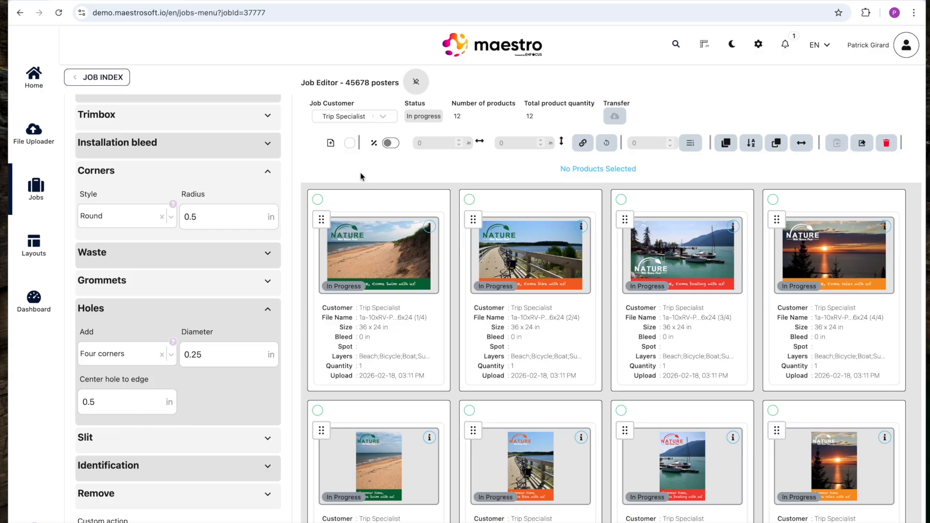
# Select all products in the job and set the quantity of each of the four 36x24 posters to 10
pyautogui.click(350, 143)
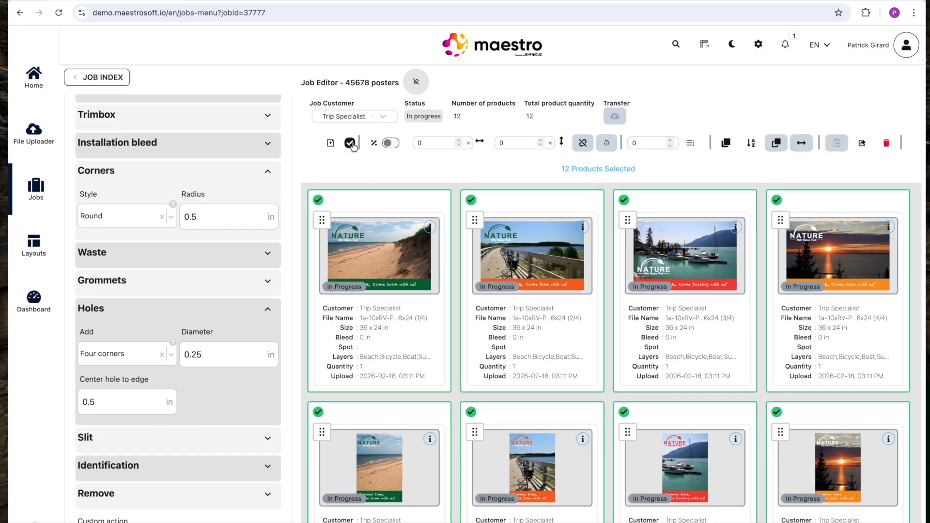
pyautogui.click(690, 144)
pyautogui.click(689, 113)
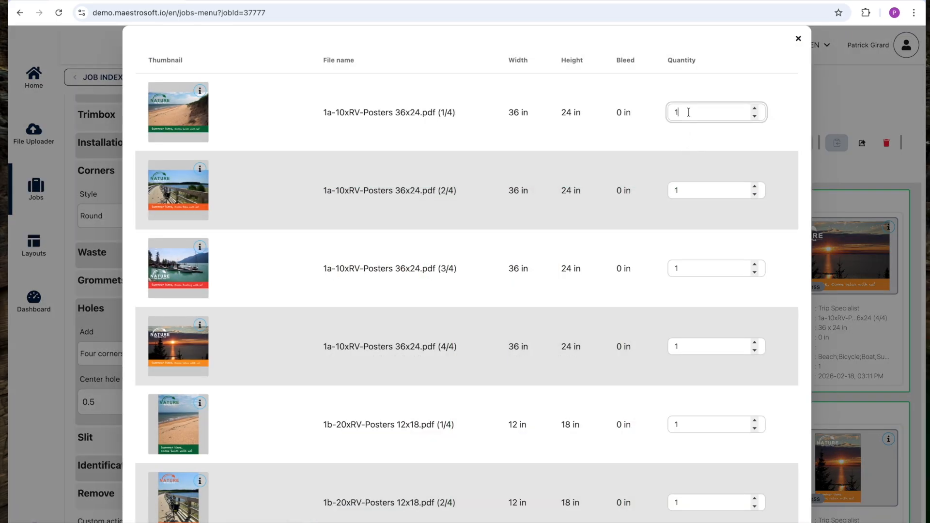
pyautogui.write('0')
pyautogui.press('Tab')
pyautogui.write('10')
pyautogui.press('Tab')
pyautogui.write('10')
pyautogui.press('Tab')
pyautogui.write('10')
pyautogui.press('Tab')
# Set the quantity of each of the four 12x18 posters to 20
pyautogui.write('20')
pyautogui.press('Tab')
pyautogui.write('20')
pyautogui.press('Tab')
pyautogui.write('20')
pyautogui.press('Tab')
pyautogui.write('20')
pyautogui.press('Tab')
# Set the quantity of each of the four 12x8 posters to 20 and close the quantity list
pyautogui.write('2')
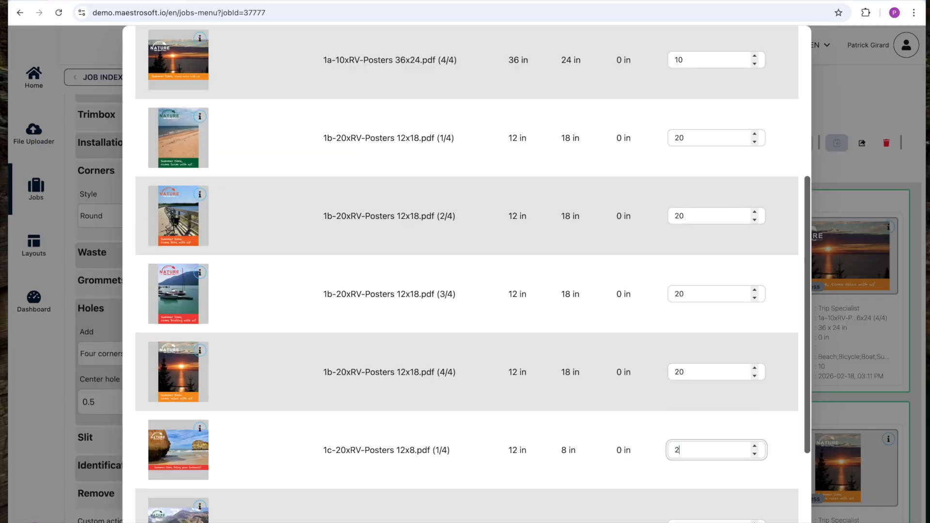
pyautogui.press('Tab')
pyautogui.write('20')
pyautogui.press('Tab')
pyautogui.write('2')
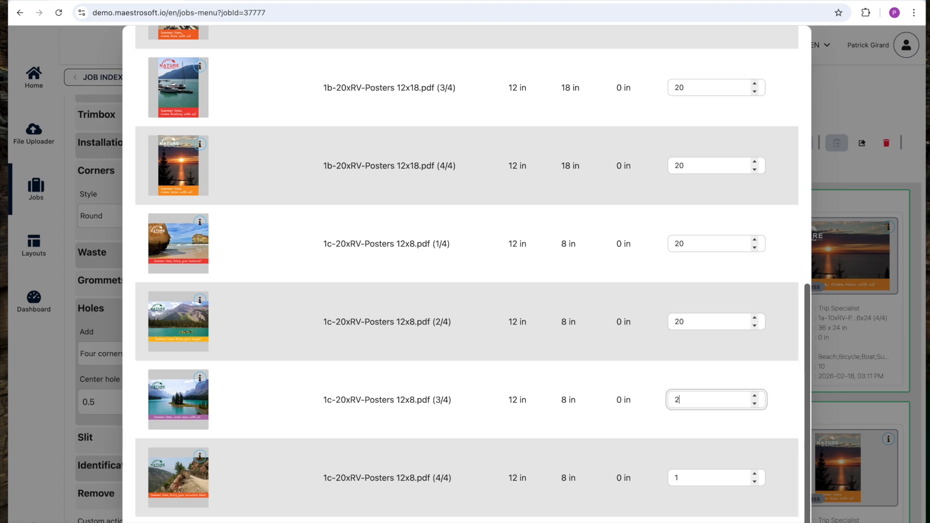
pyautogui.press('Tab')
pyautogui.write('2')
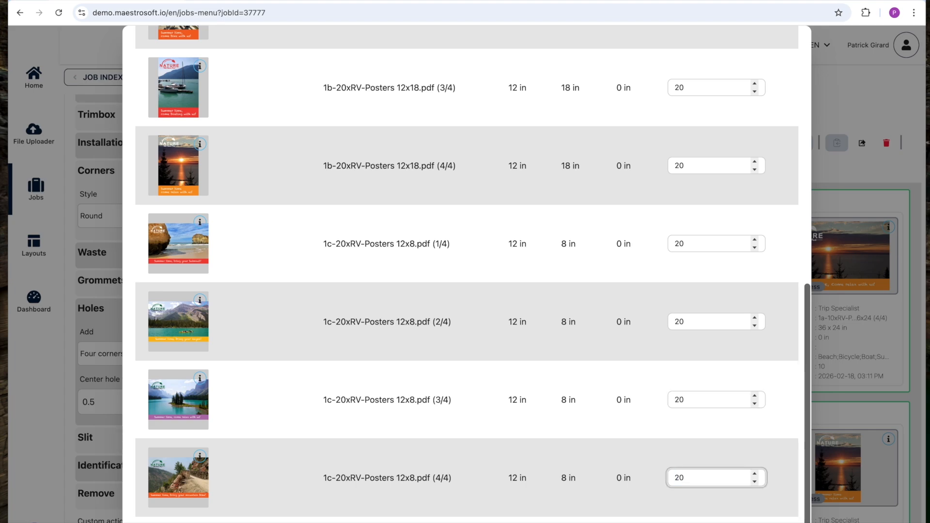
pyautogui.write('0')
pyautogui.click(889, 77)
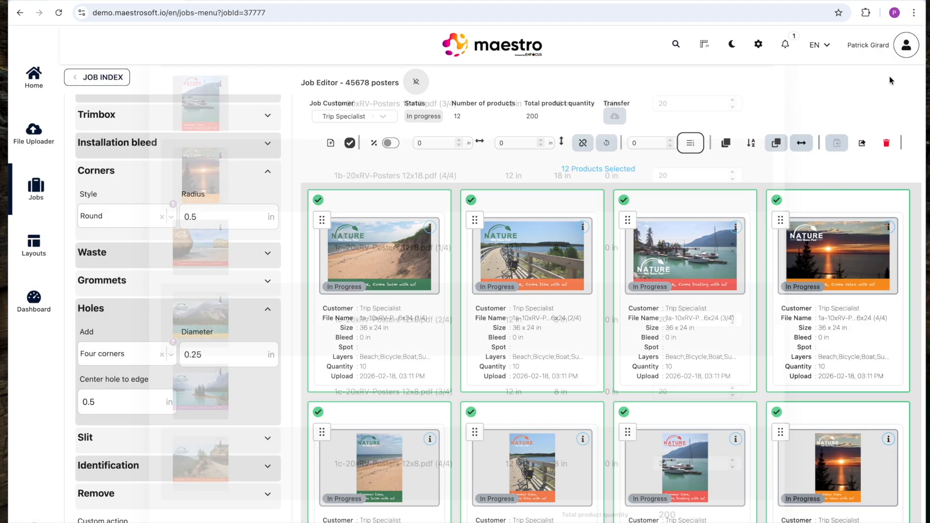
# Duplicate every selected poster's front as its back side and process the job as separate products
pyautogui.click(725, 144)
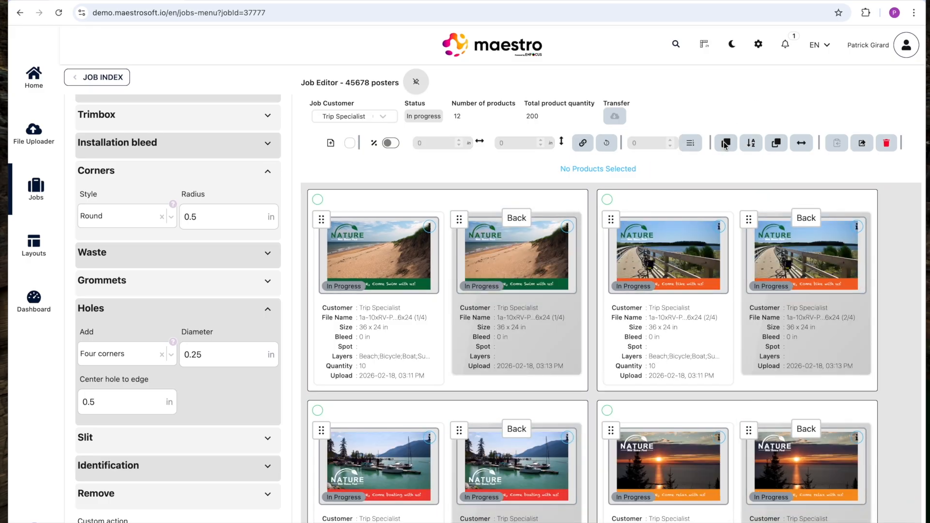
pyautogui.scroll(-3, 205, 376)
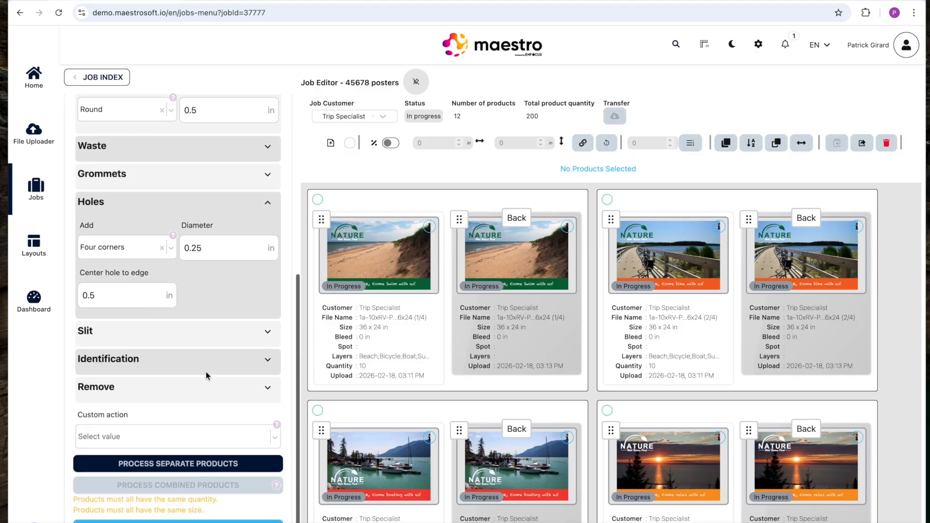
pyautogui.click(178, 418)
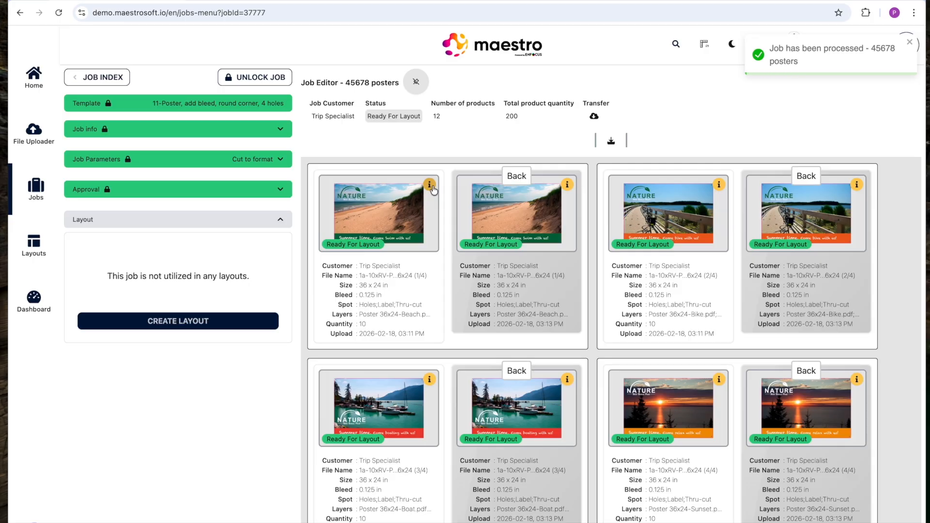
# Inspect the size, bleed and spot information of the first processed 36x24 poster's front, then close its file information
pyautogui.click(430, 186)
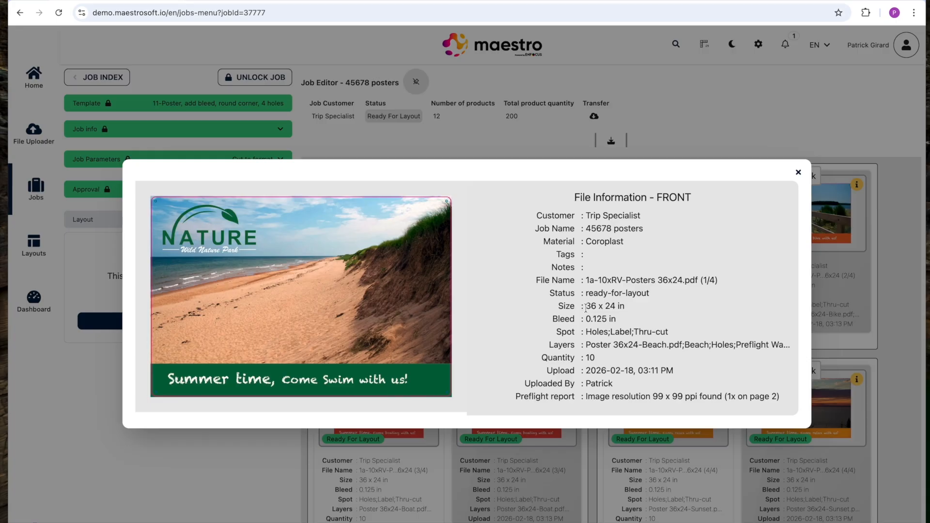
pyautogui.moveTo(586, 306)
pyautogui.mouseDown()
pyautogui.moveTo(620, 308)
pyautogui.moveTo(610, 322)
pyautogui.moveTo(595, 321)
pyautogui.mouseUp()
pyautogui.moveTo(591, 332); pyautogui.dragTo(672, 332)
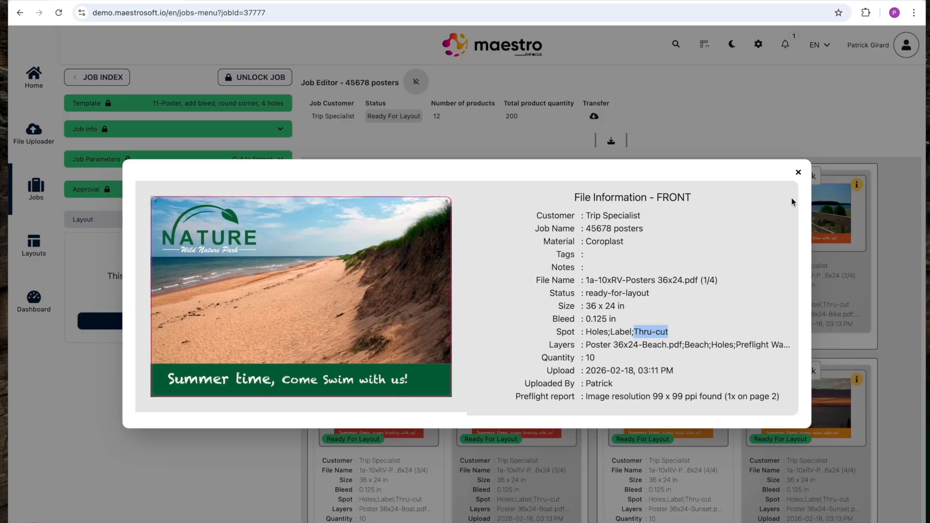
pyautogui.click(798, 173)
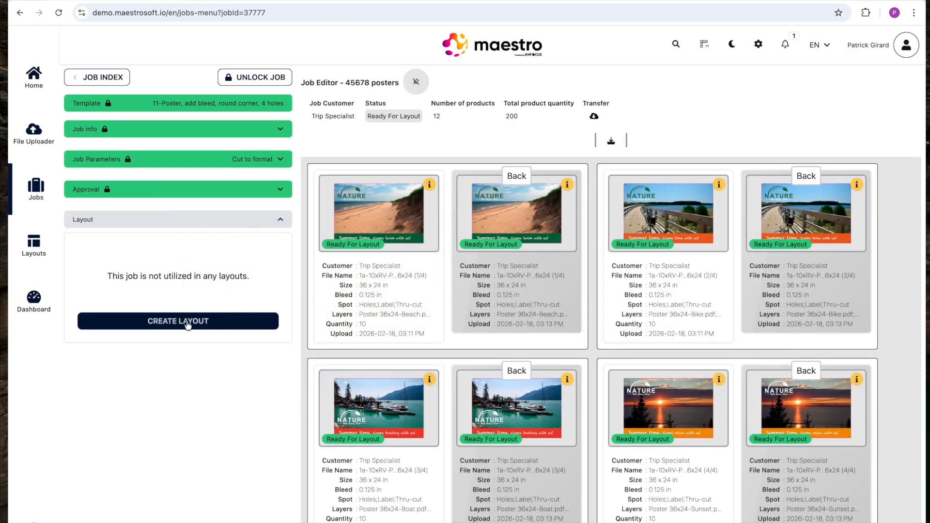
# Create a layout from the processed job with the "1-Sheet 4' x 8'" template and open its layout info
pyautogui.click(188, 324)
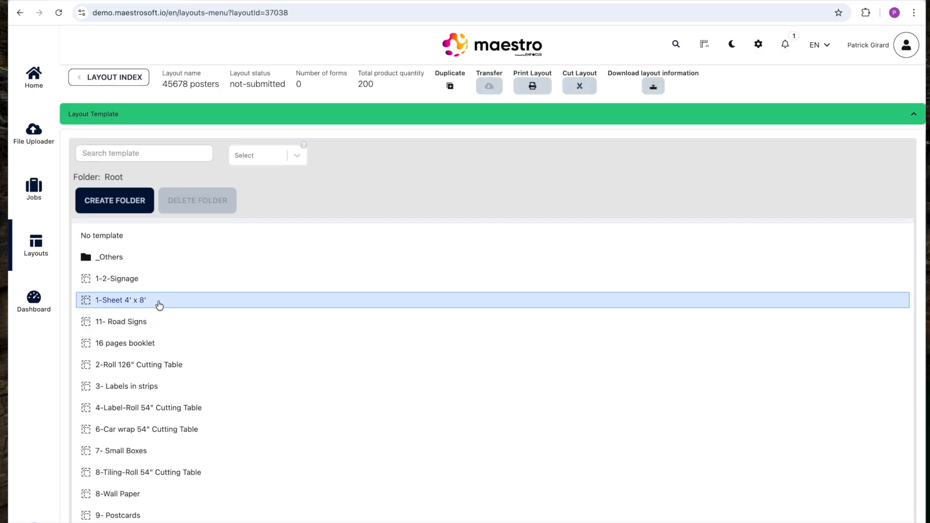
pyautogui.scroll(-6, 353, 337)
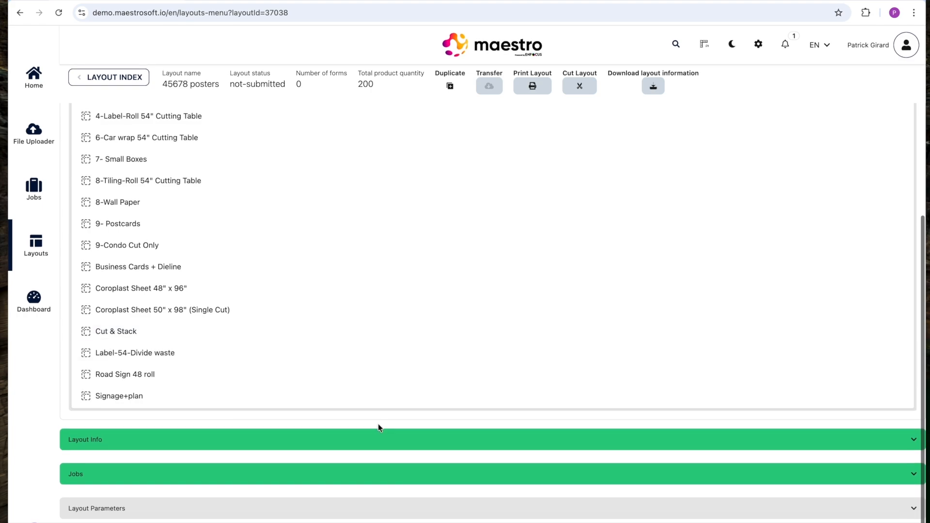
pyautogui.click(378, 447)
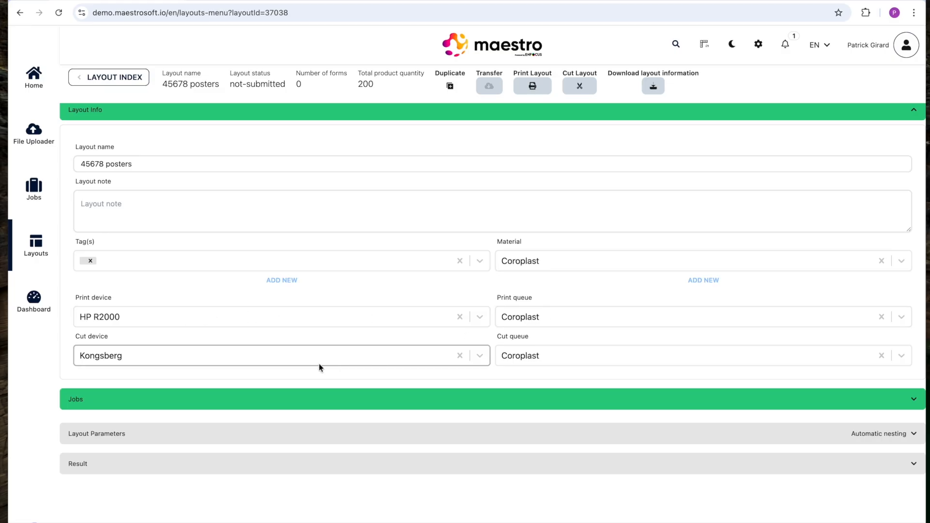
# Review the layout's job products and their quantities, inspecting the holes and cut line on the first 36x24 poster
pyautogui.click(461, 402)
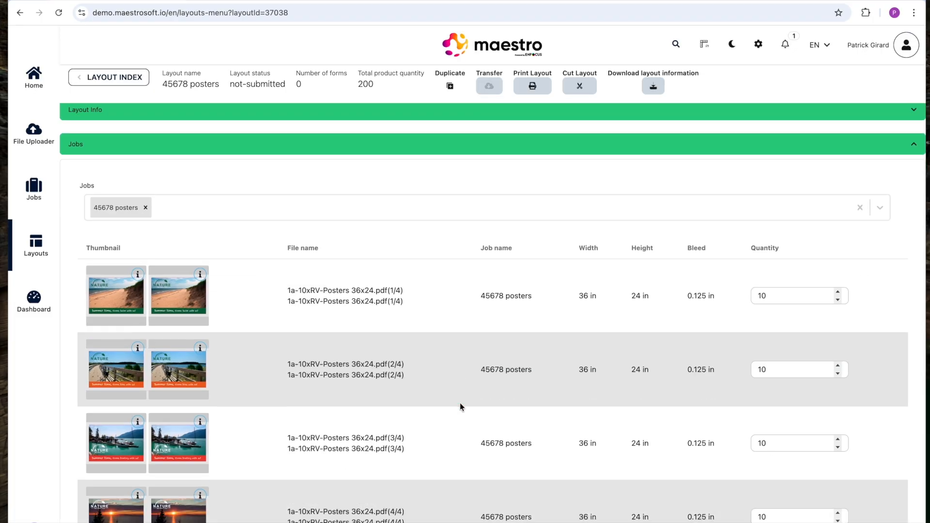
pyautogui.scroll(-3, 459, 385)
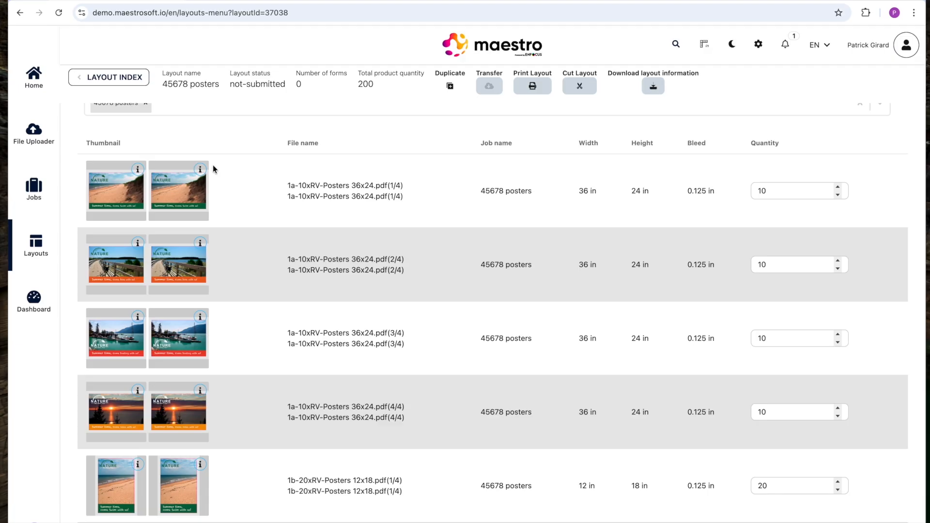
pyautogui.click(201, 170)
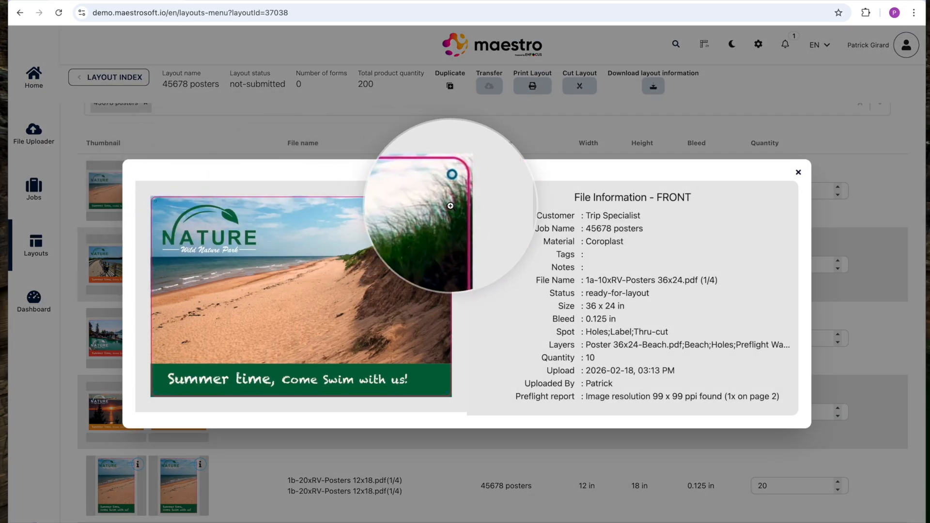
pyautogui.click(799, 173)
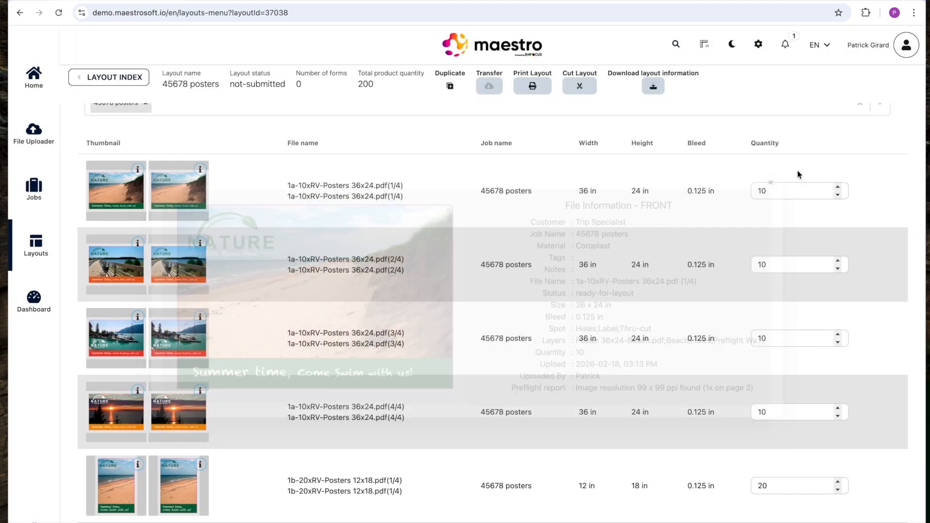
pyautogui.click(776, 190)
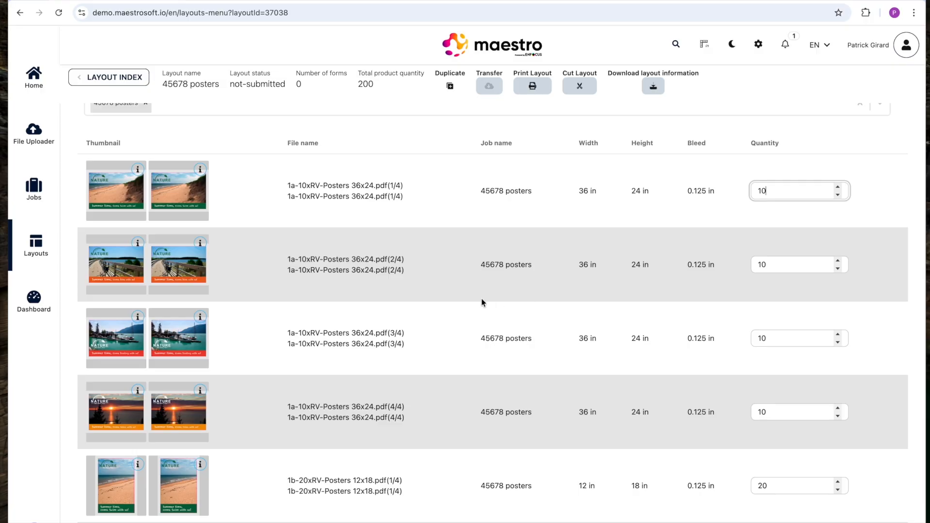
pyautogui.scroll(-10, 482, 300)
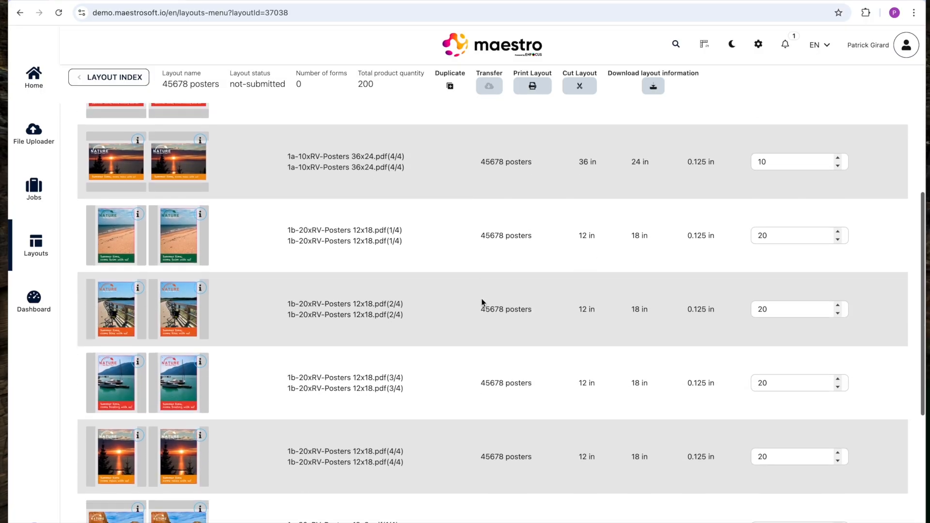
pyautogui.scroll(-2, 474, 344)
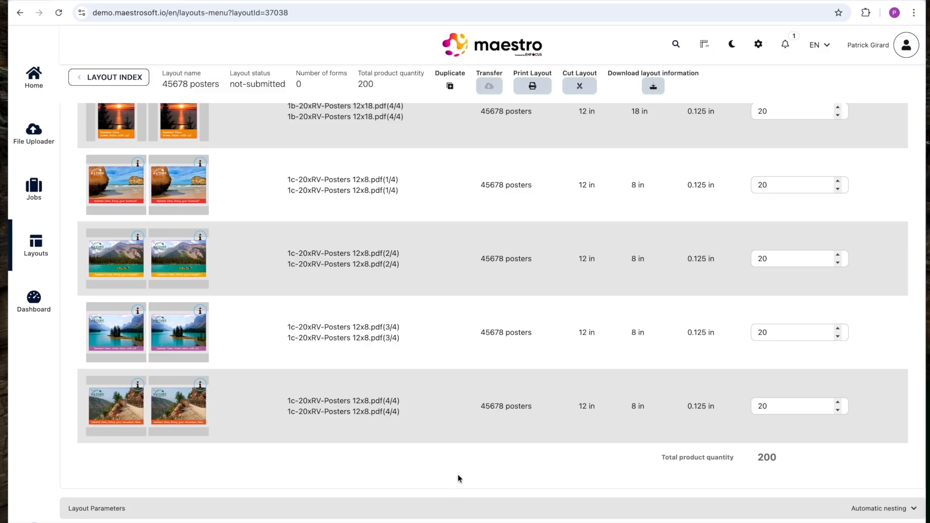
# Review the layout parameters, keeping the template's settings, and submit the layout for processing
pyautogui.click(455, 508)
pyautogui.scroll(-3, 459, 349)
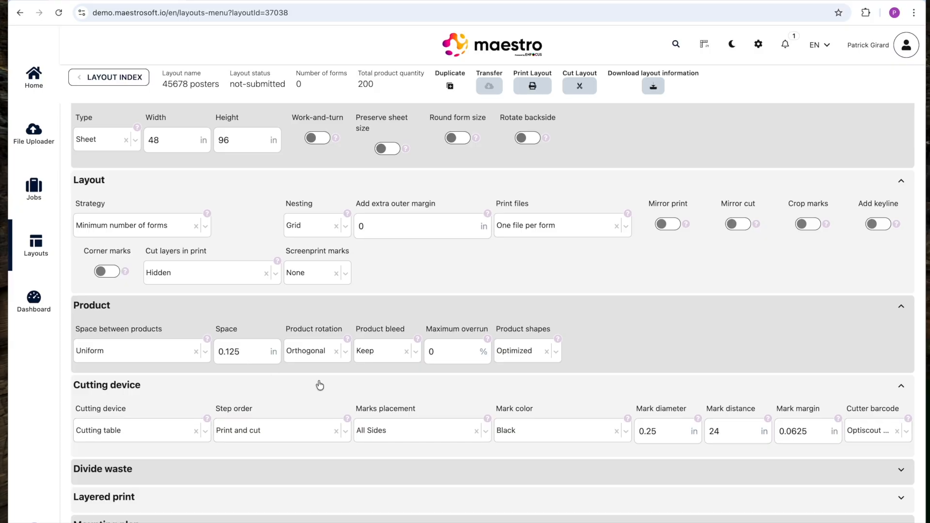
pyautogui.scroll(-4, 331, 407)
pyautogui.click(494, 477)
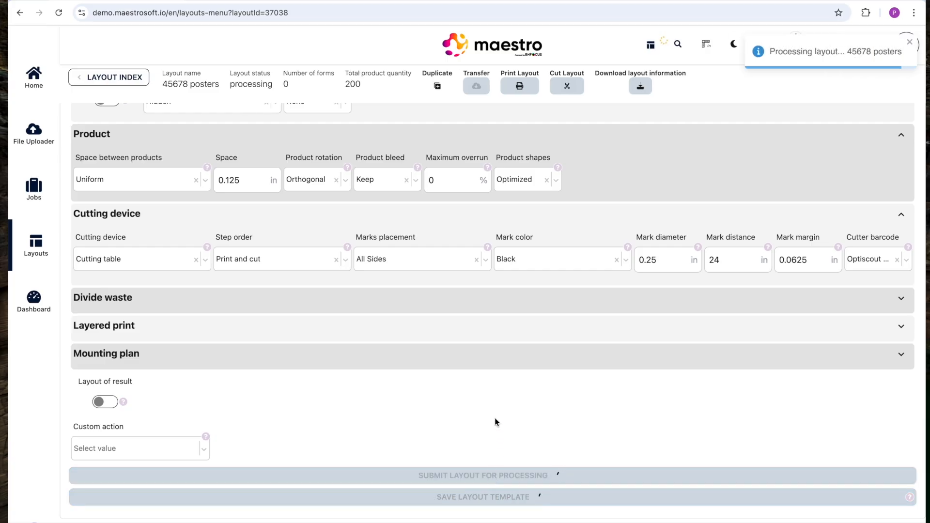
# Inspect the front of the first form in the layout result, checking its print quantity, piece quantity and material waste, then close its information
pyautogui.scroll(2, 495, 416)
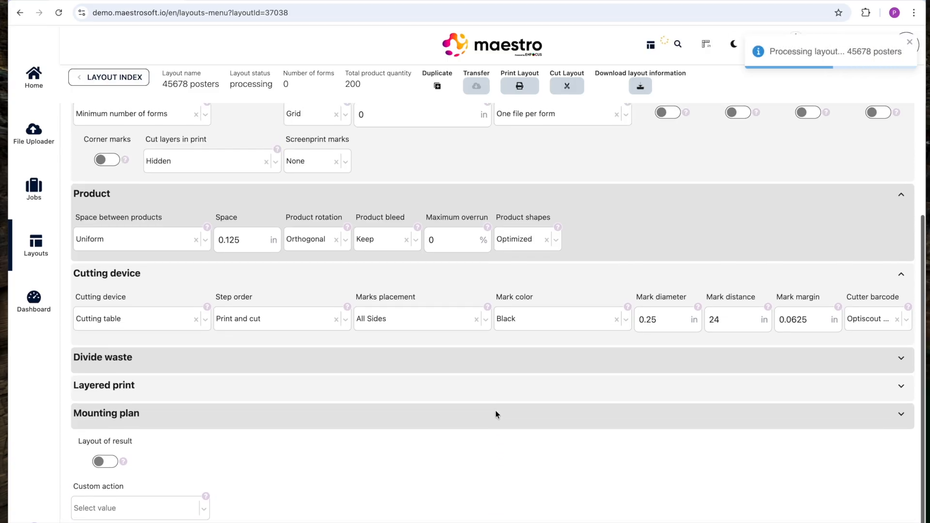
pyautogui.scroll(2, 495, 414)
pyautogui.scroll(1, 496, 414)
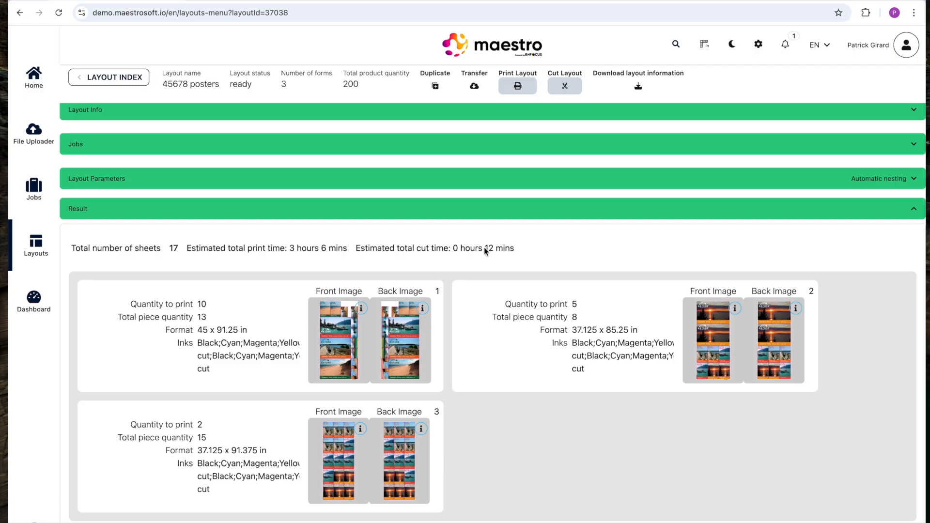
pyautogui.click(361, 309)
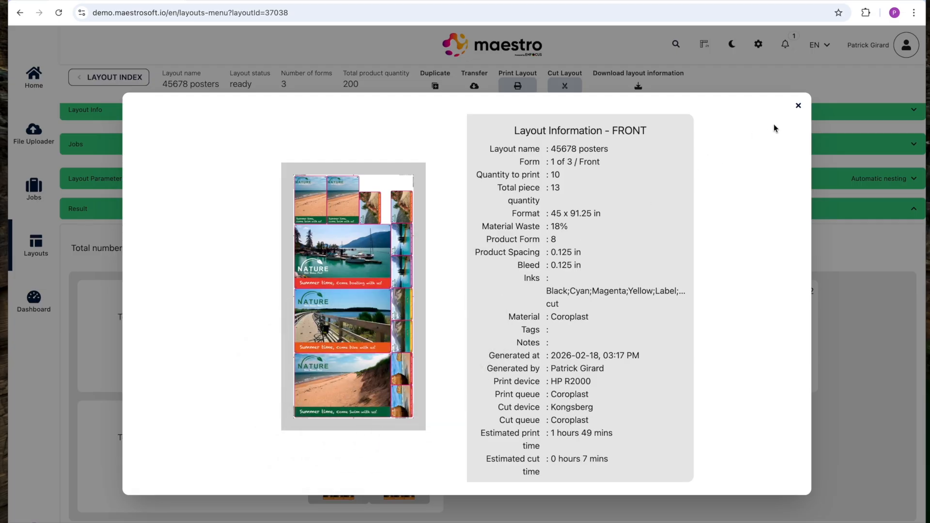
pyautogui.doubleClick(558, 176)
pyautogui.moveTo(560, 188); pyautogui.dragTo(549, 187)
pyautogui.moveTo(551, 226); pyautogui.dragTo(573, 229)
pyautogui.click(798, 107)
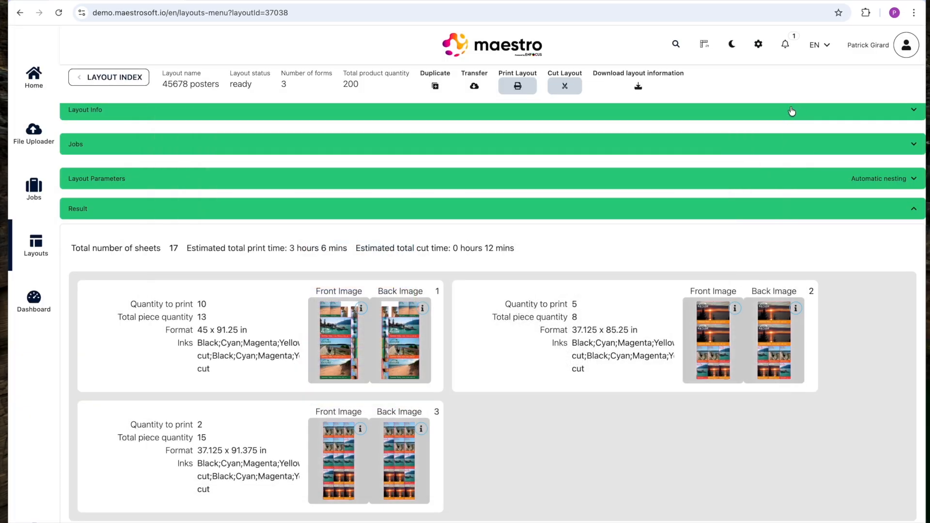
# Transfer the finished layout's files and switch to the Layouts folder in Finder
pyautogui.click(474, 87)
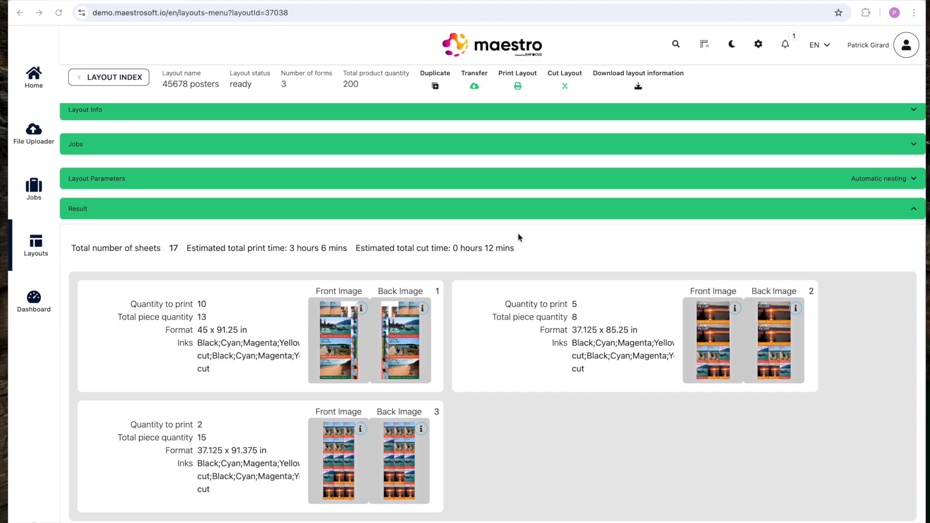
pyautogui.press('super+Tab')
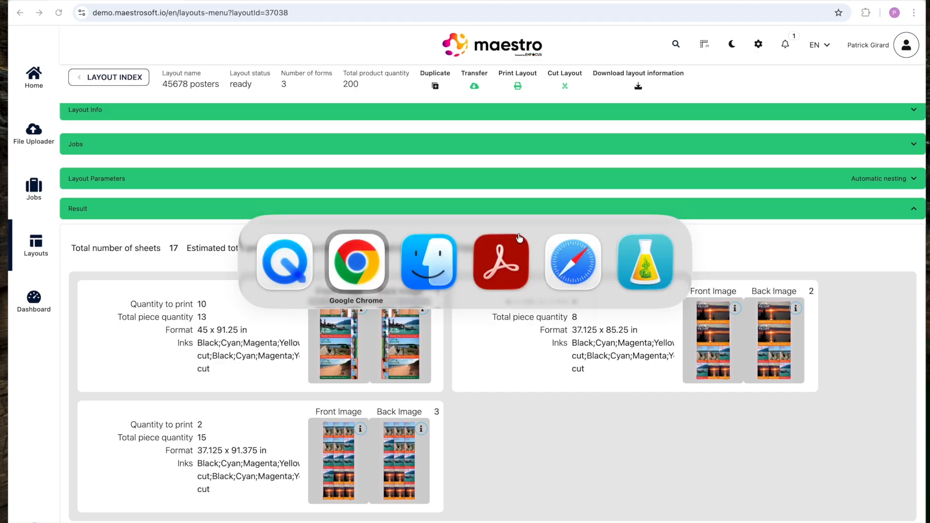
pyautogui.click(435, 268)
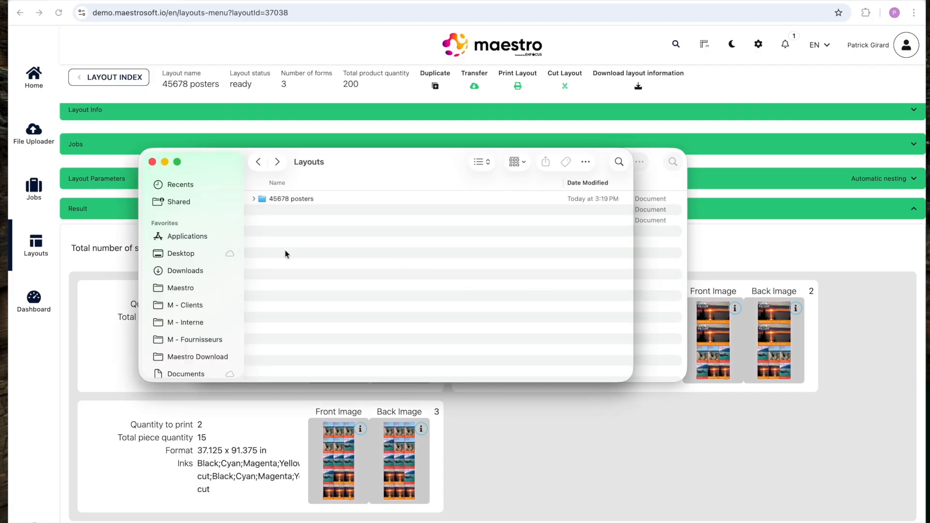
# Open "45678 posters_1of3_45.000x91.250_X10.pdf" from the Print folder inside "45678 posters"
pyautogui.doubleClick(263, 198)
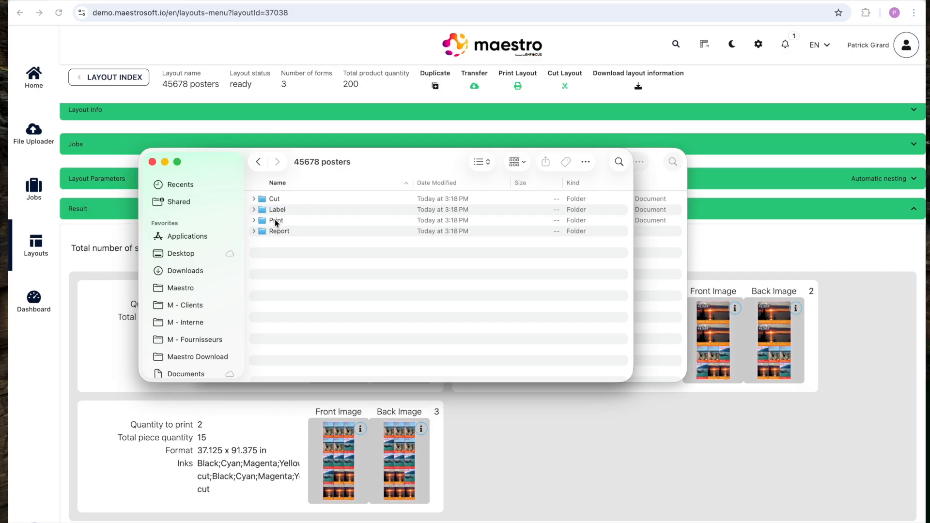
pyautogui.doubleClick(275, 219)
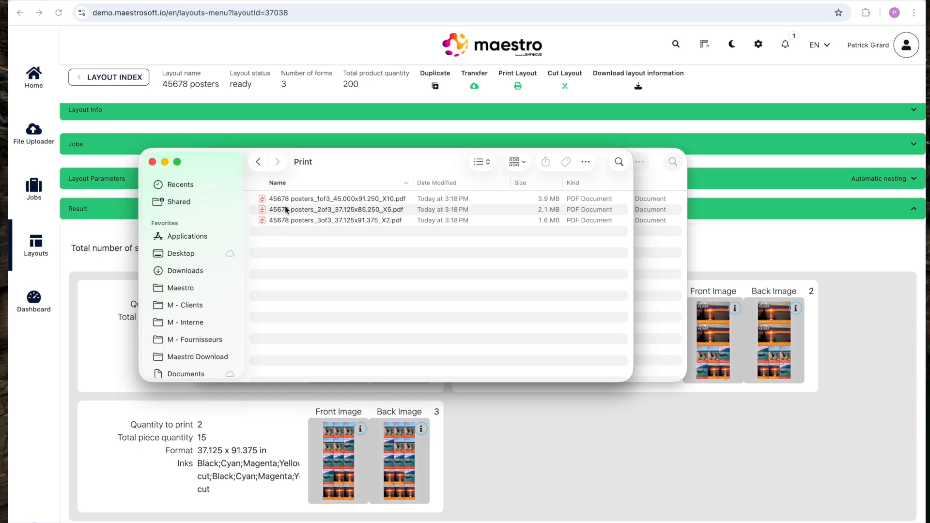
pyautogui.doubleClick(279, 199)
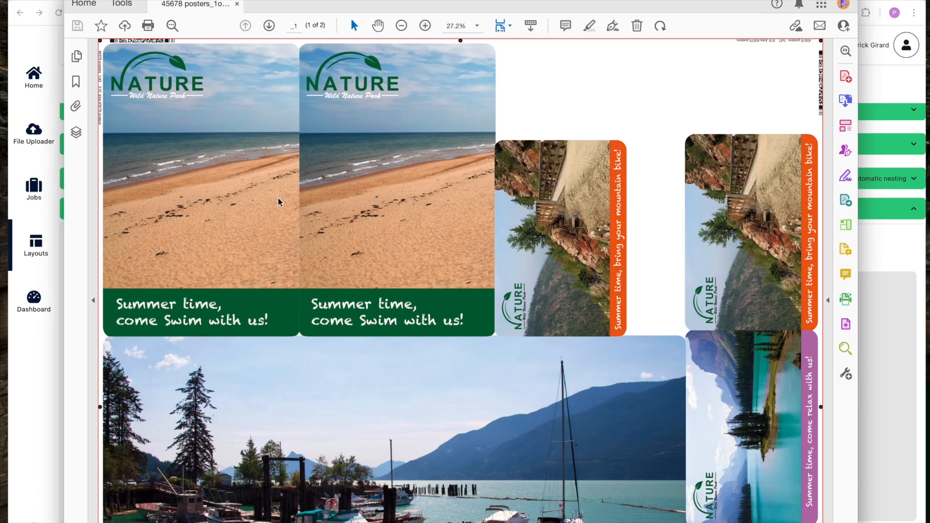
# Show the print PDF's Holes, Cut and Label layers and inspect the holes, cut lines and labels on the 12x18 beach posters up close
pyautogui.click(76, 132)
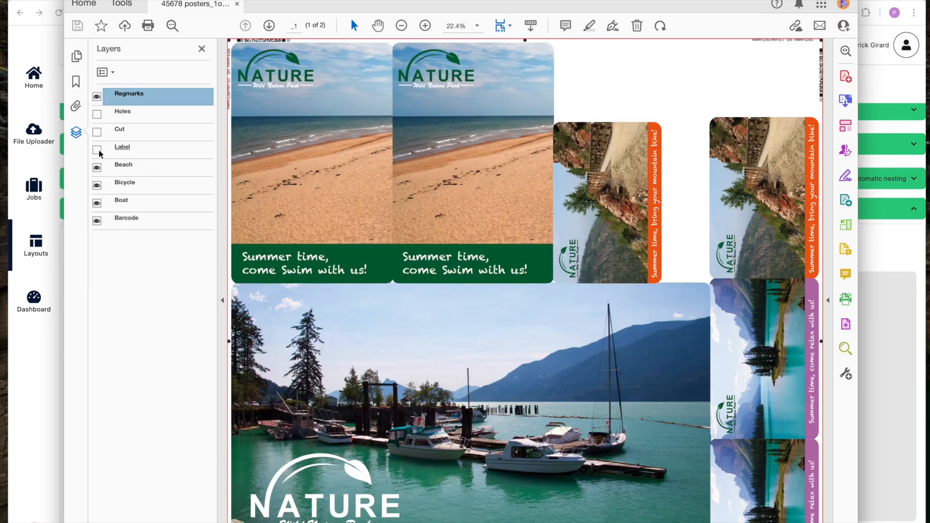
pyautogui.click(97, 114)
pyautogui.click(97, 133)
pyautogui.click(98, 150)
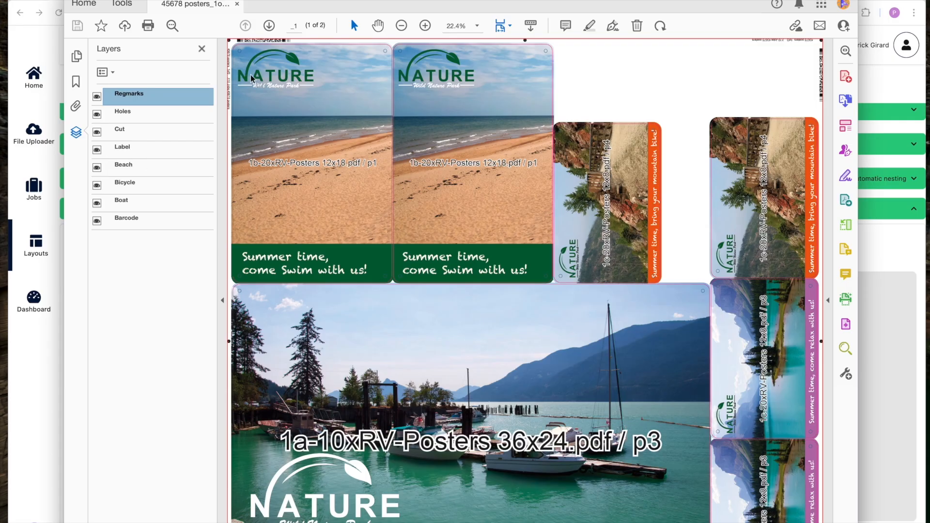
pyautogui.keyDown('ctrl'); pyautogui.scroll(5, 251, 77); pyautogui.keyUp('ctrl')
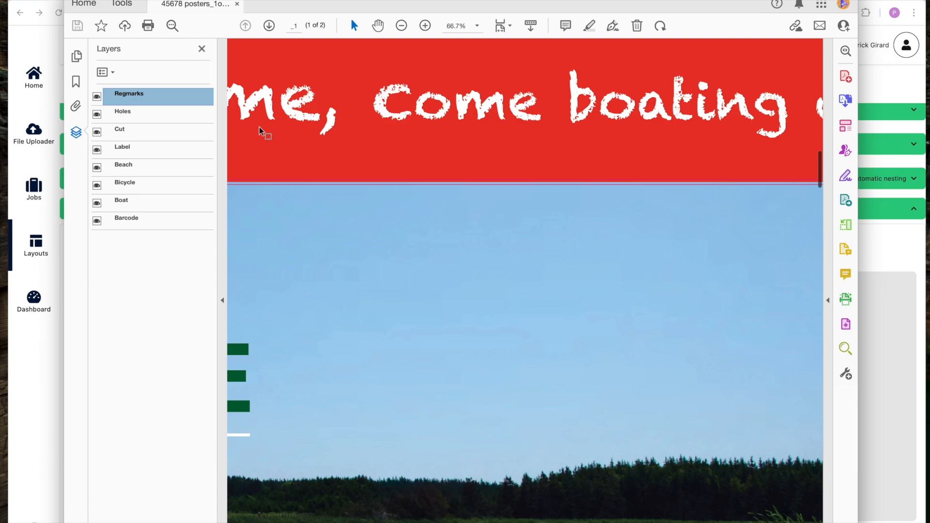
pyautogui.scroll(15, 260, 127)
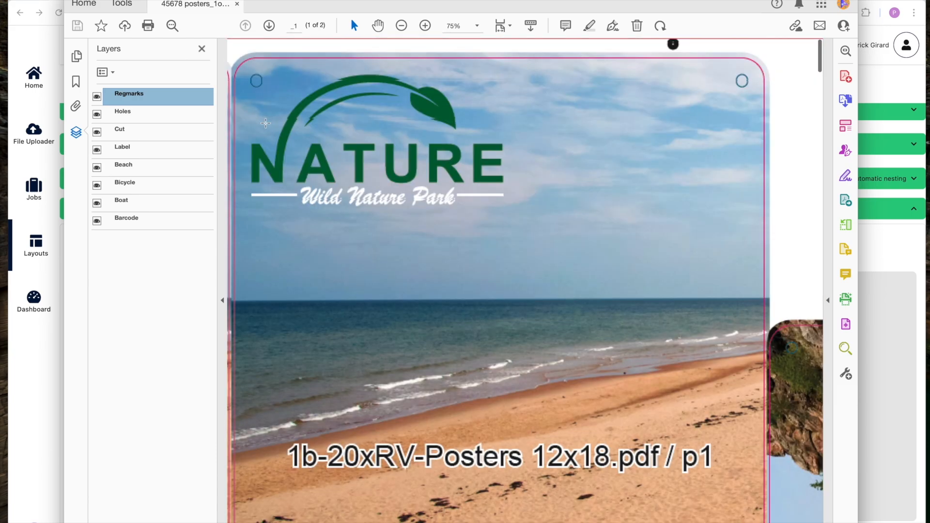
pyautogui.hscroll(-3, 307, 106)
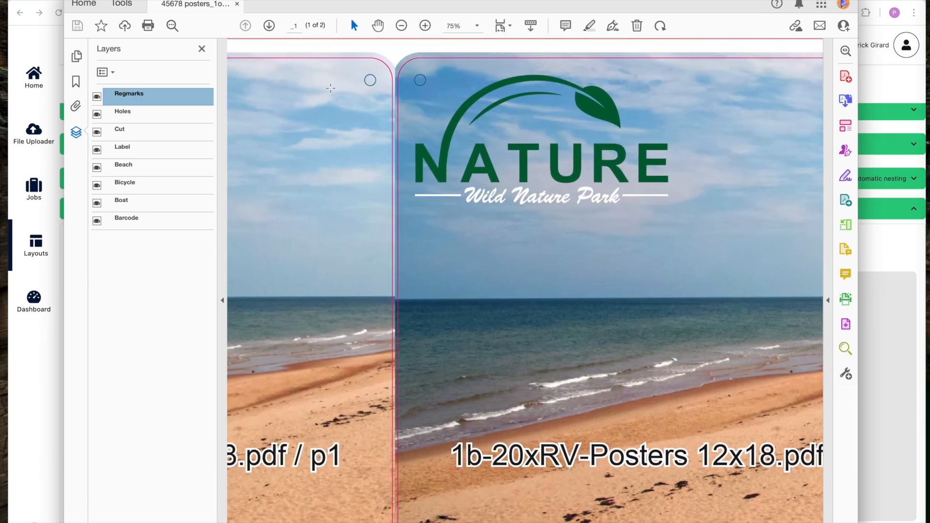